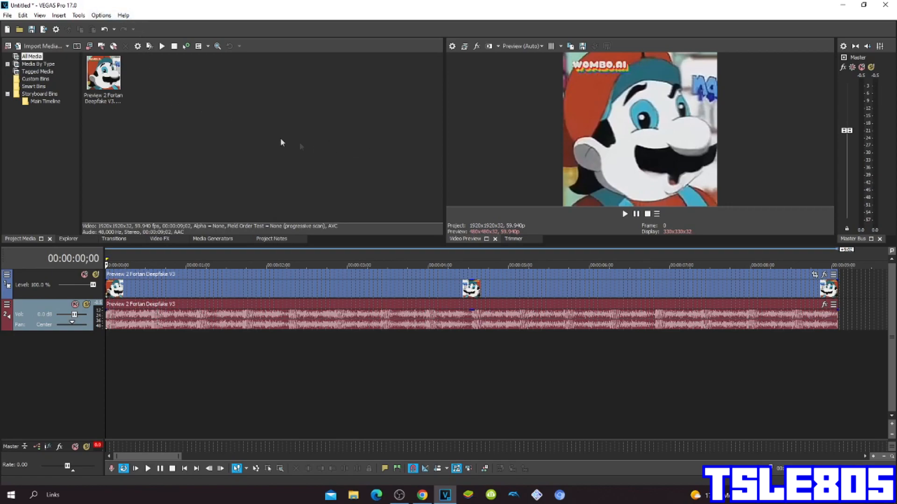
Step: Apply the Invert effect's (Default) preset to the video event, turning its colours negative
click(105, 77)
click(161, 184)
click(160, 242)
scroll(58, 217, down, 5)
scroll(59, 216, down, 5)
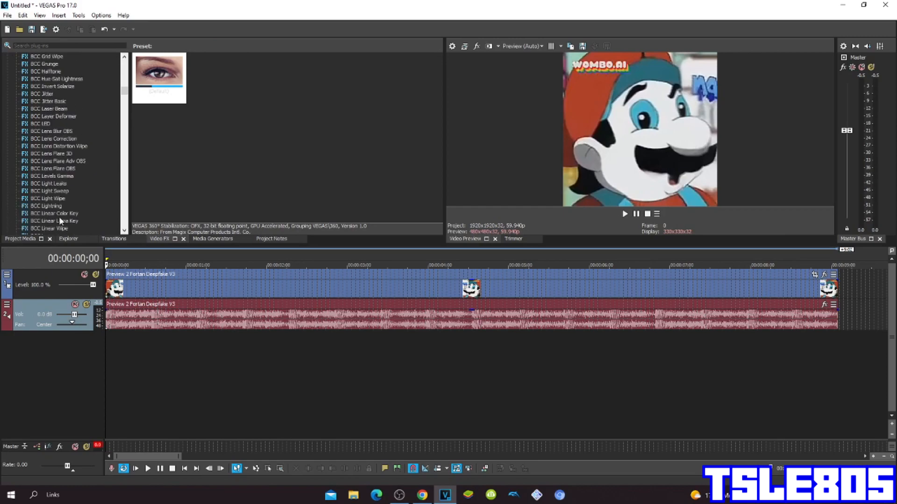
scroll(61, 214, down, 5)
scroll(63, 215, down, 5)
scroll(62, 217, down, 5)
scroll(62, 216, down, 5)
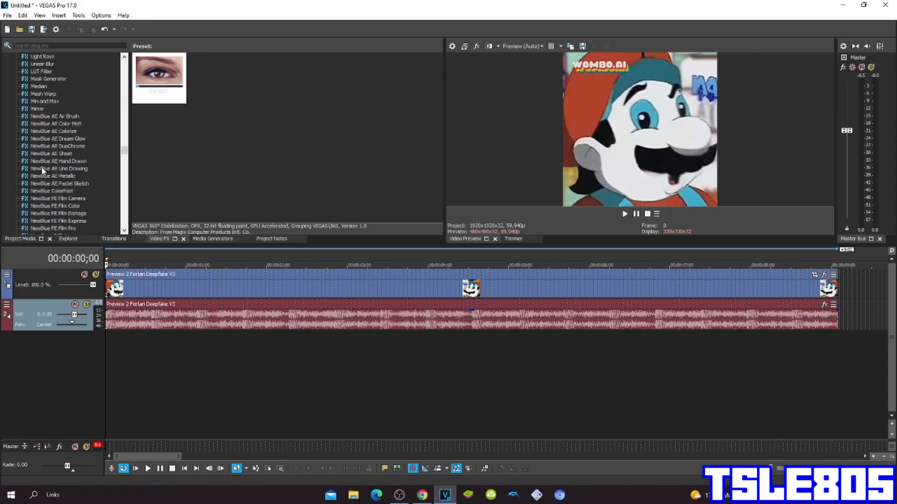
scroll(62, 216, down, 5)
click(39, 117)
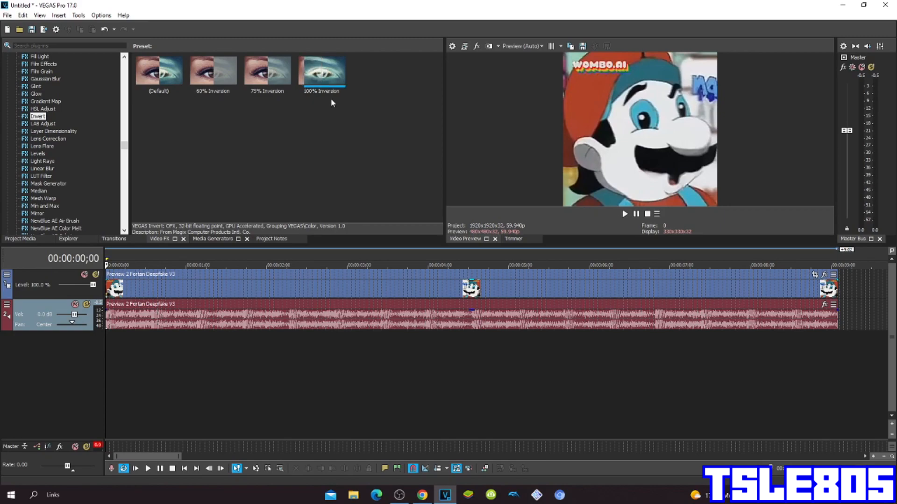
mouse_move(159, 77)
mouse_down()
mouse_move(166, 172)
mouse_move(222, 282)
mouse_up()
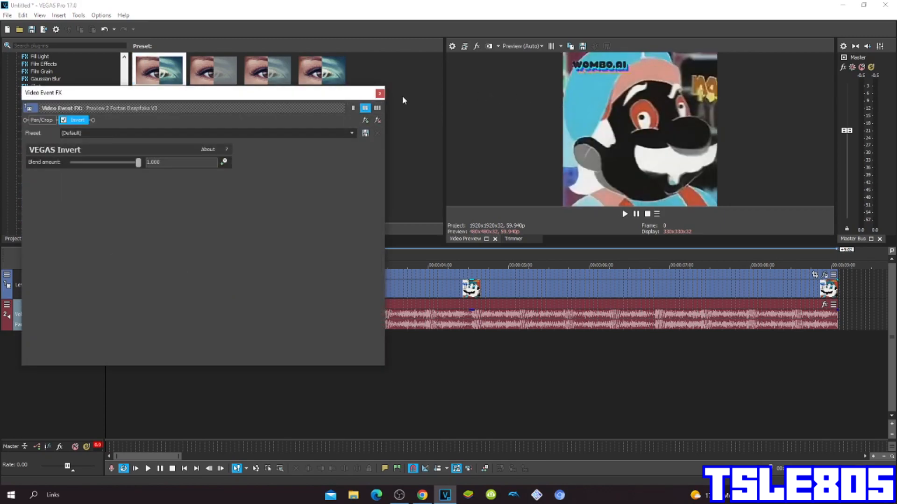
click(380, 94)
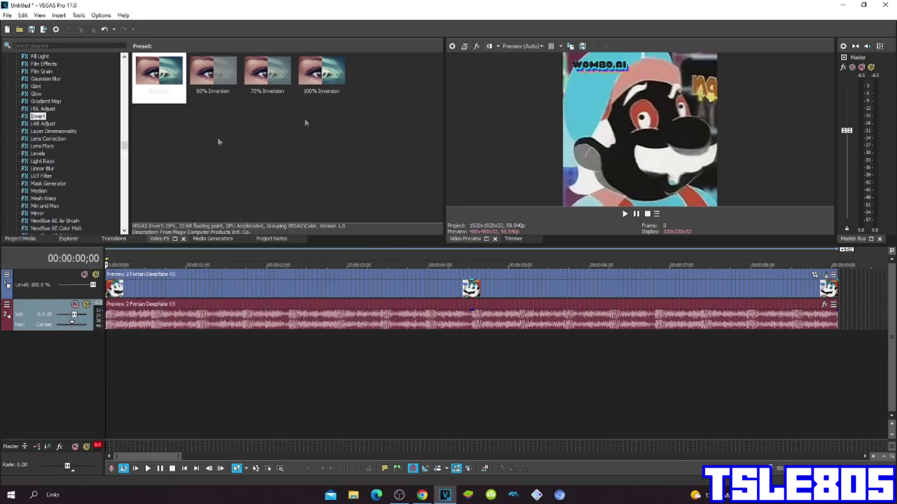
Step: Apply the HSL Adjust 'hue 0.150/mari group' preset to the inverted video event
click(51, 111)
scroll(250, 175, down, 1)
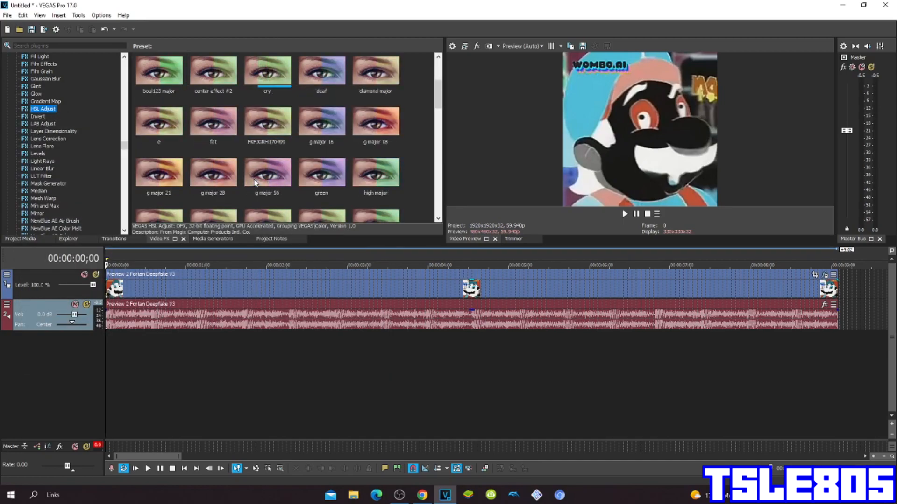
scroll(249, 183, down, 1)
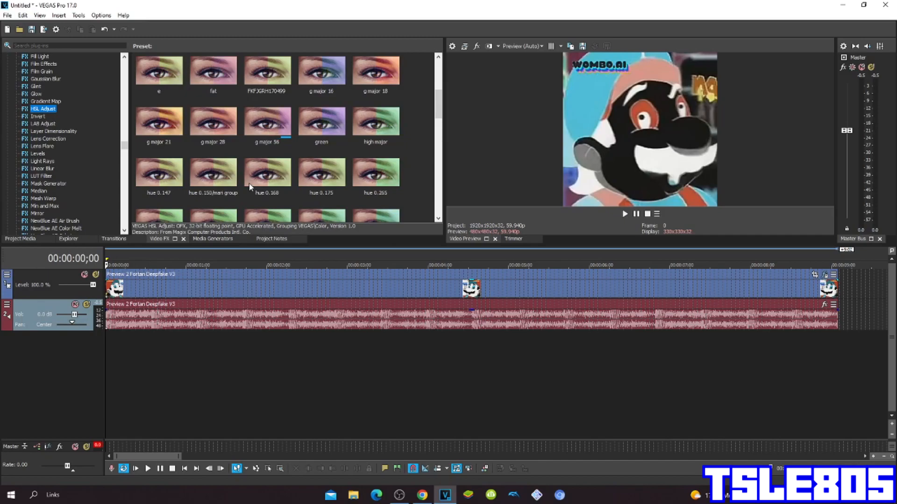
drag(214, 176, 232, 280)
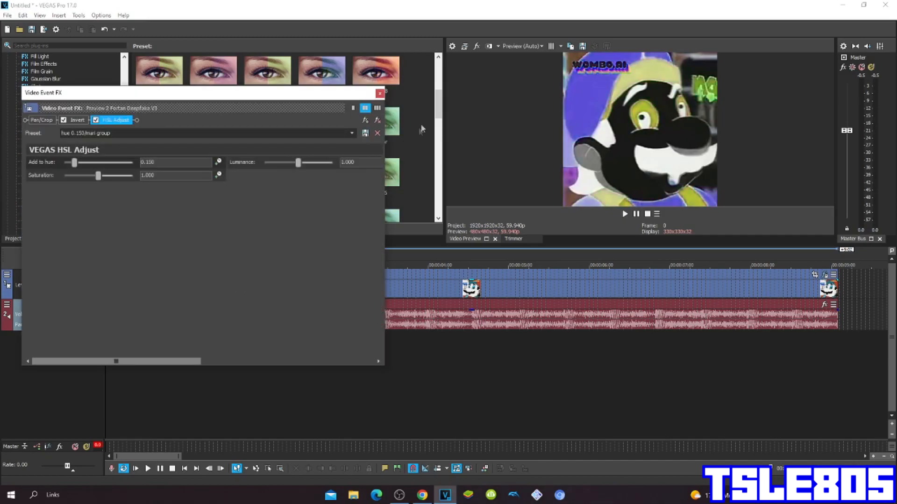
click(380, 93)
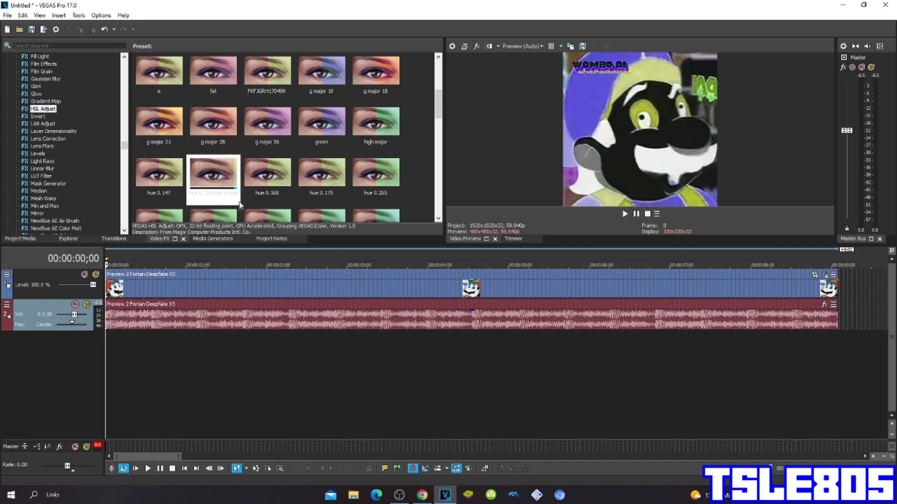
click(39, 213)
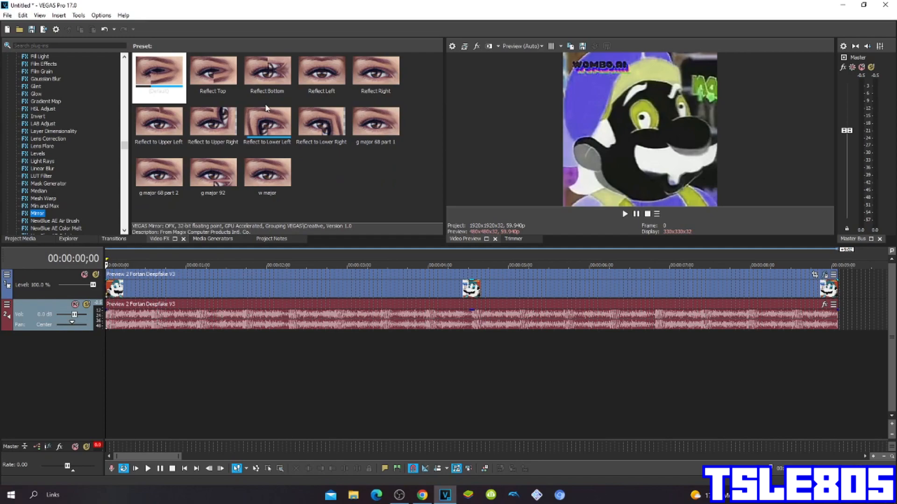
Step: Apply the Mirror effect's Reflect Bottom preset to the video event
click(267, 74)
drag(267, 74, 294, 289)
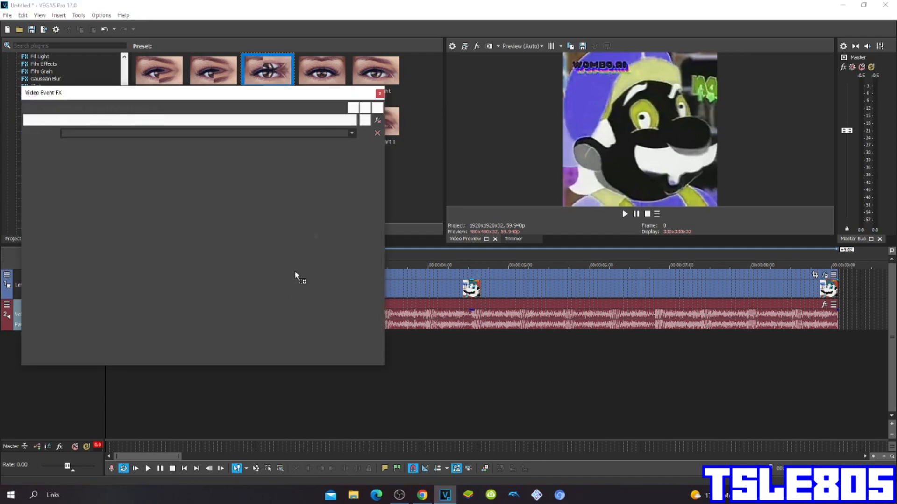
click(380, 93)
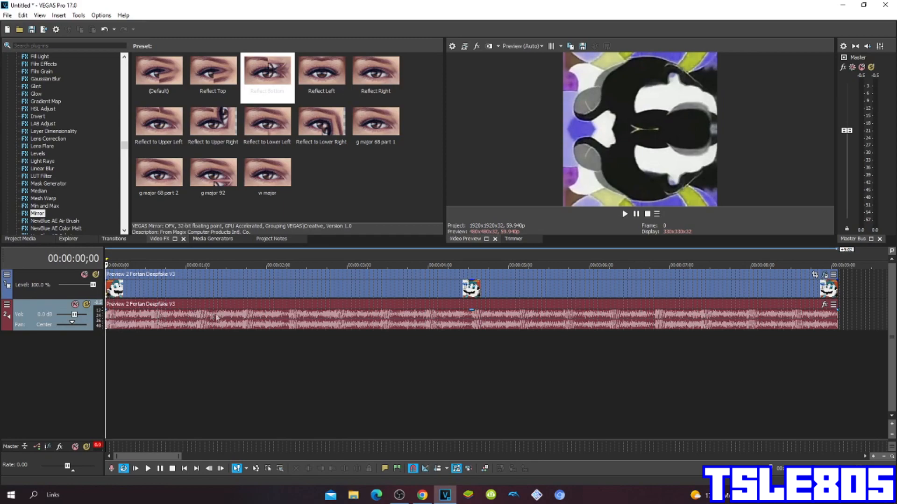
click(372, 326)
Step: In the audio event's properties, set time-stretch Method to élastique with Pro attributes
right_click(371, 326)
click(422, 478)
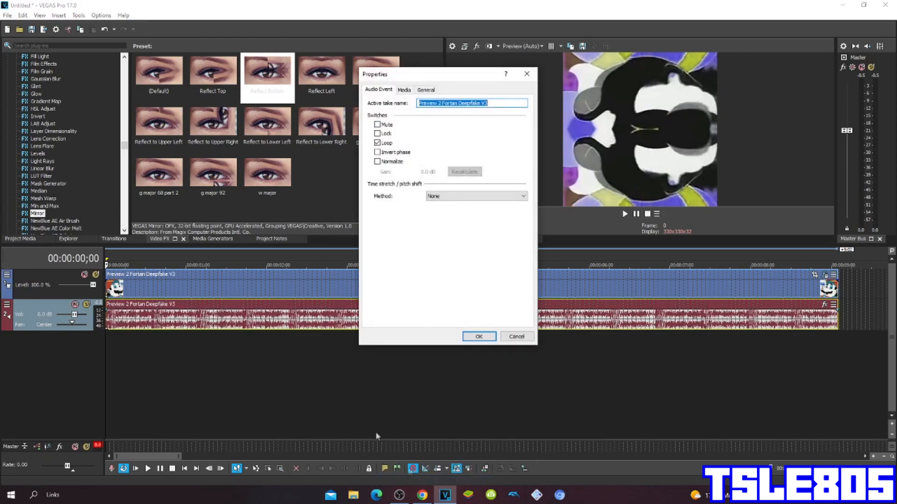
click(476, 196)
click(448, 208)
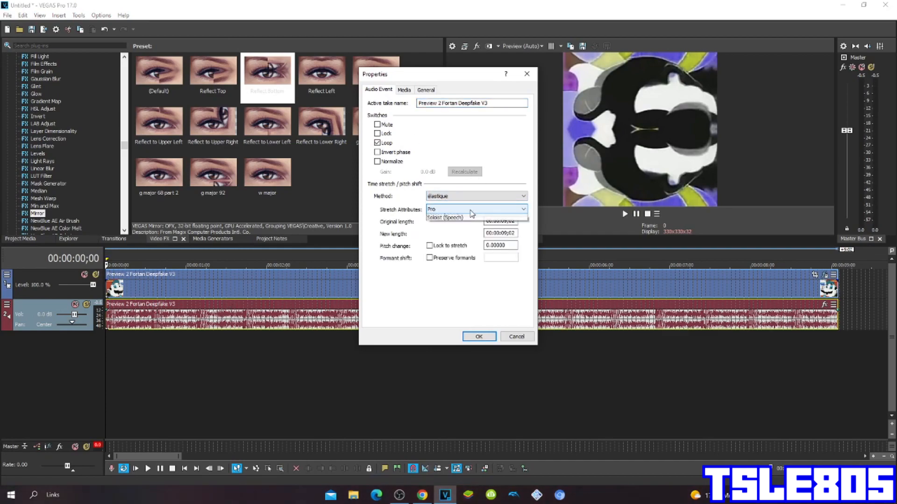
click(476, 210)
click(455, 219)
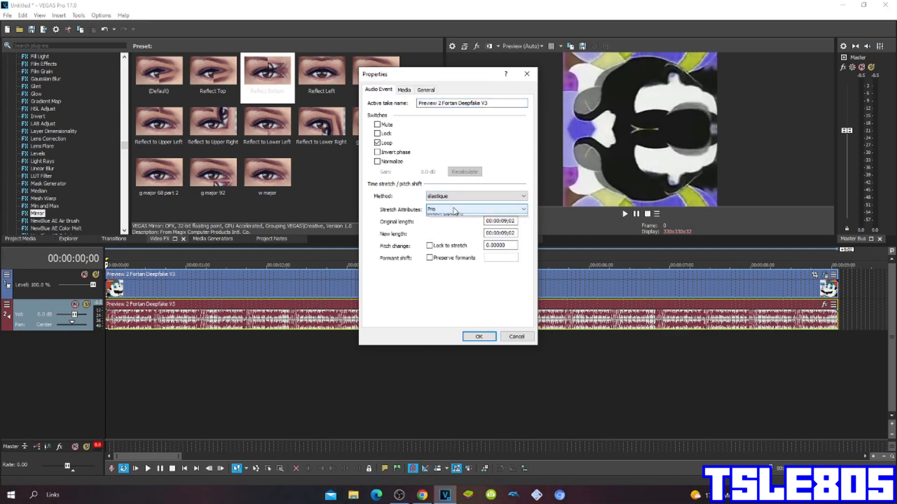
click(455, 210)
click(450, 223)
click(476, 209)
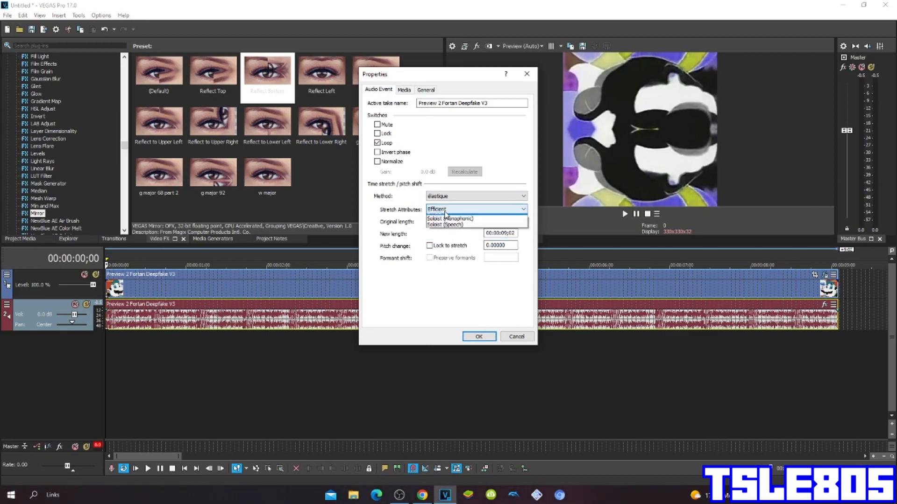
click(449, 219)
Step: Try Classic with the A17 unpitched drums attribute, revert to élastique Pro, and confirm
click(477, 196)
click(449, 217)
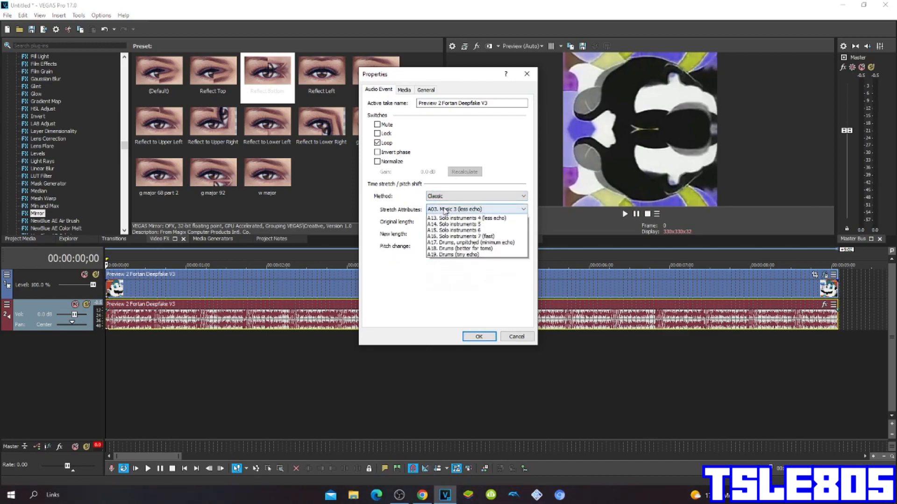
click(476, 210)
click(442, 316)
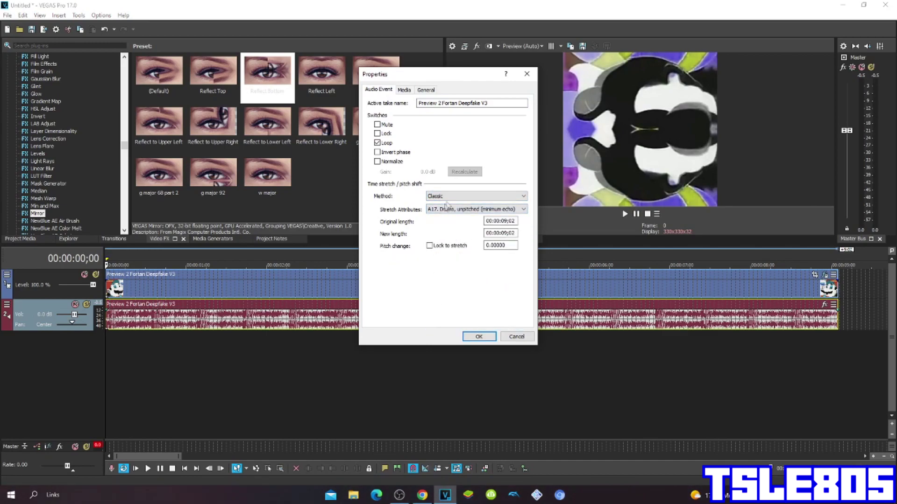
click(477, 196)
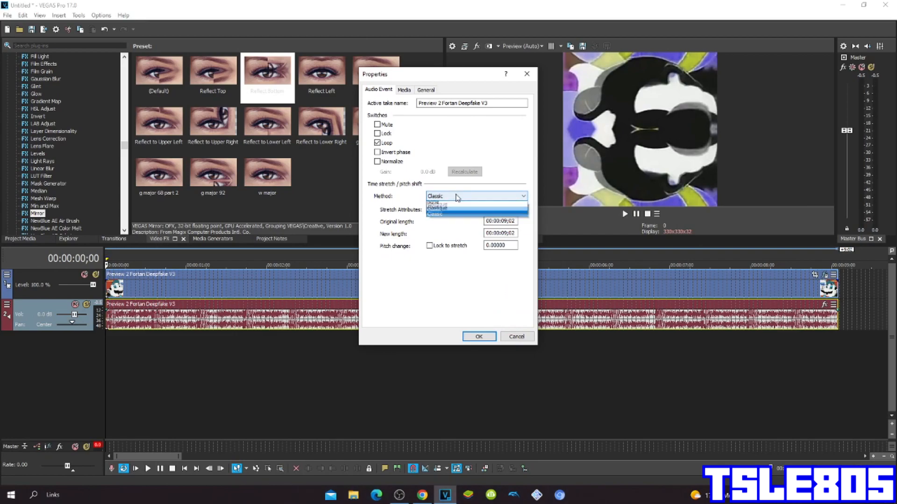
click(449, 209)
click(476, 210)
click(452, 217)
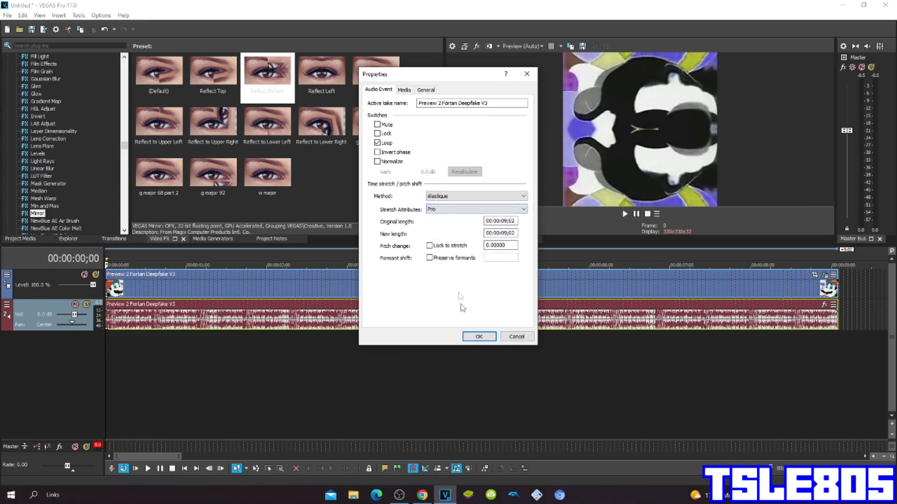
click(478, 336)
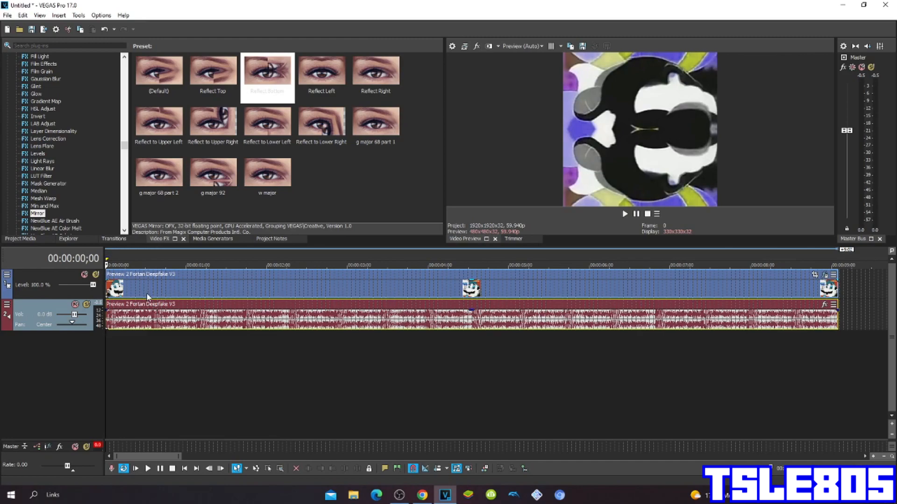
Step: Duplicate the audio track twice, giving three identical audio tracks under the video
click(111, 330)
right_click(860, 328)
click(840, 243)
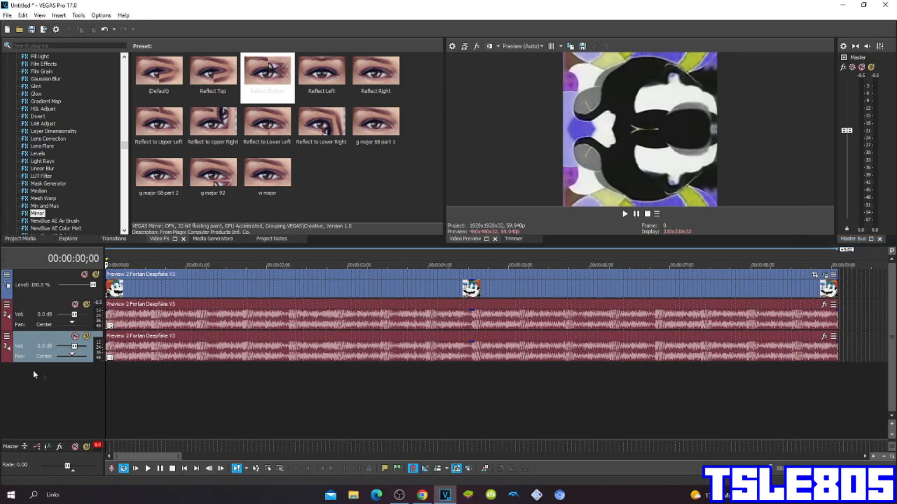
click(108, 348)
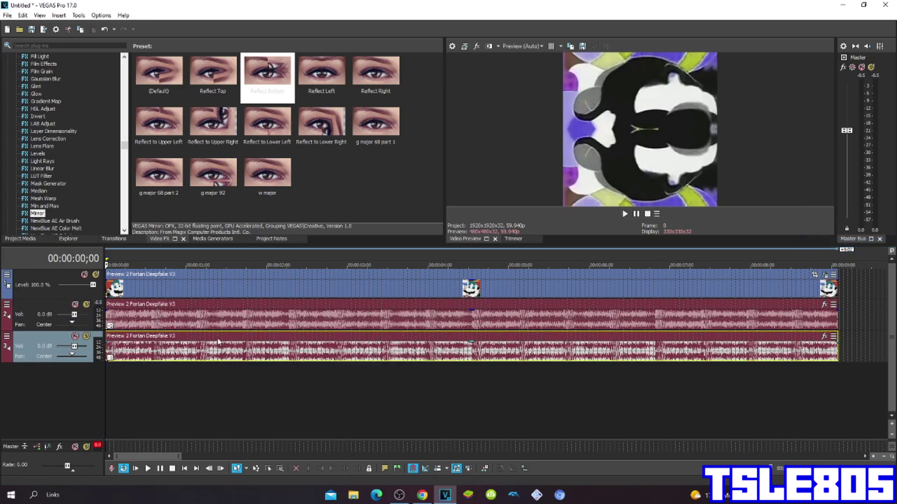
right_click(814, 352)
click(841, 243)
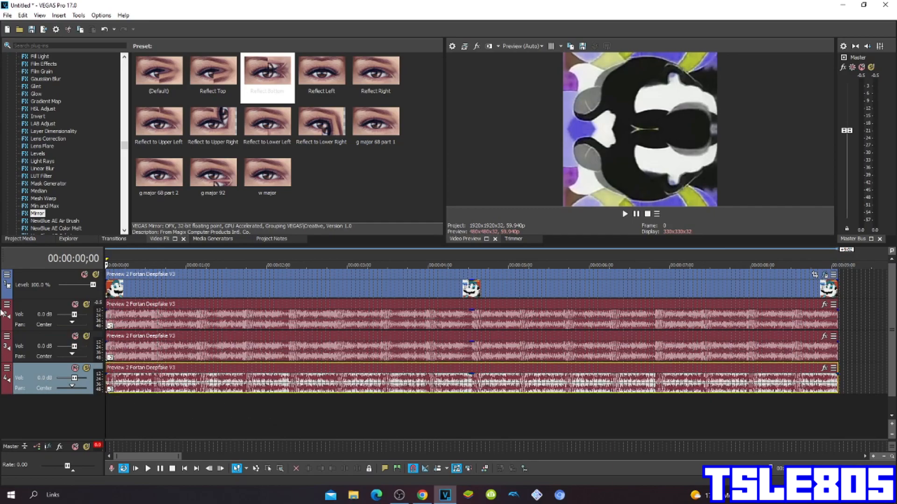
Step: Play the finished edit through to the end, then bring the OBS recorder window forward
click(637, 214)
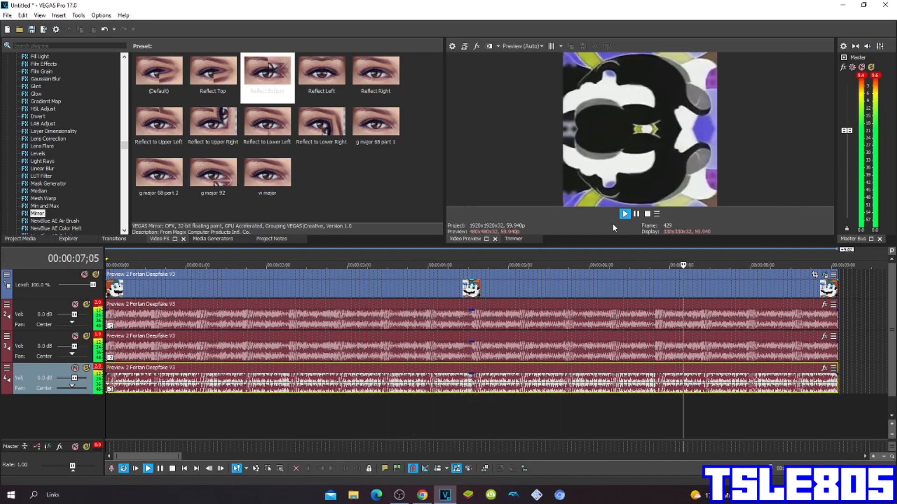
click(638, 216)
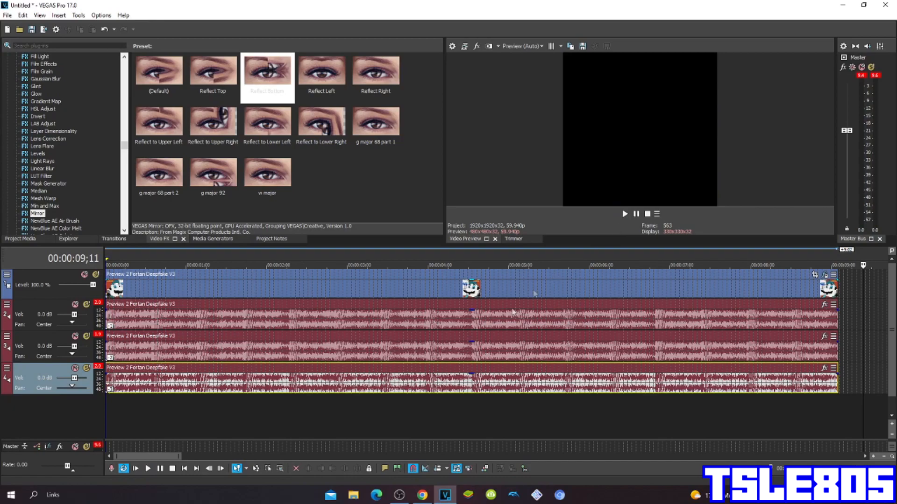
click(398, 495)
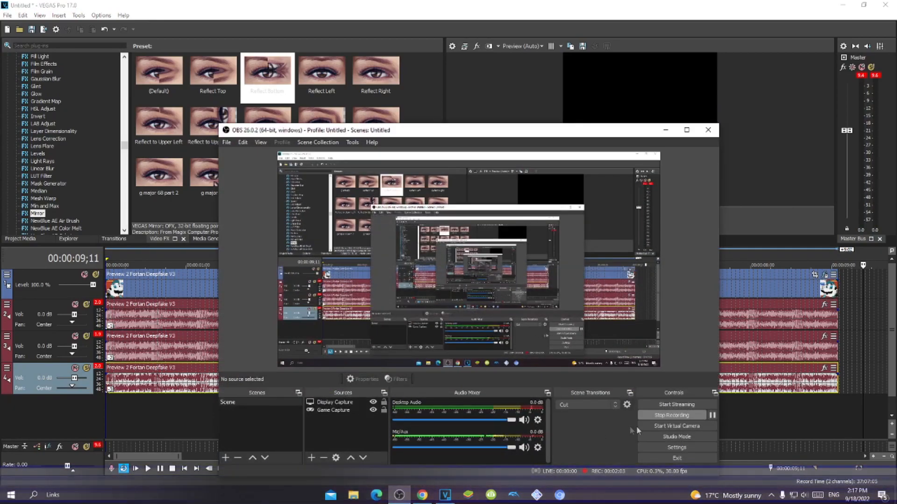